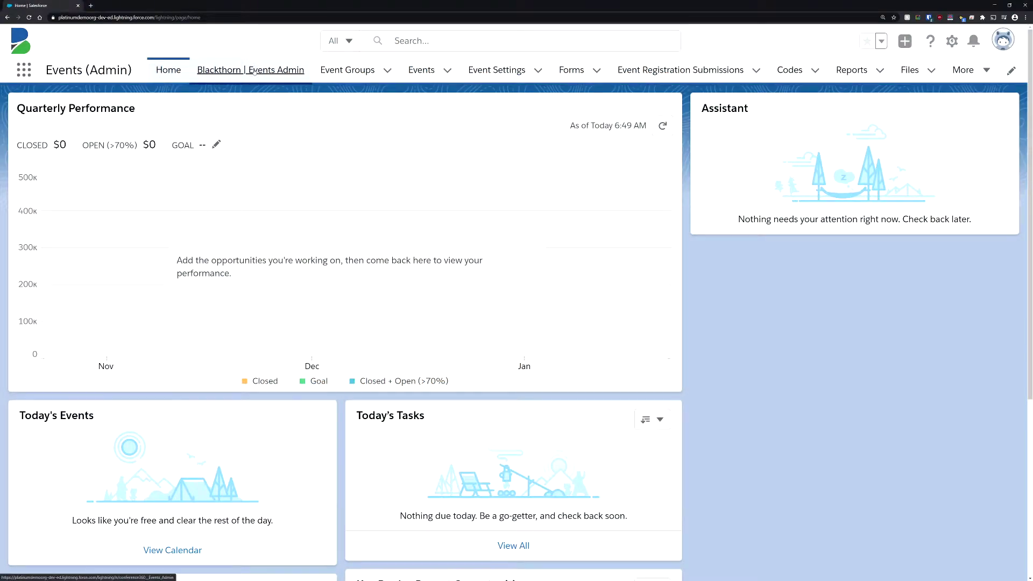
# Step: Open the Blackthorn | Events Admin page and view its Metadata Updates
pyautogui.click(251, 71)
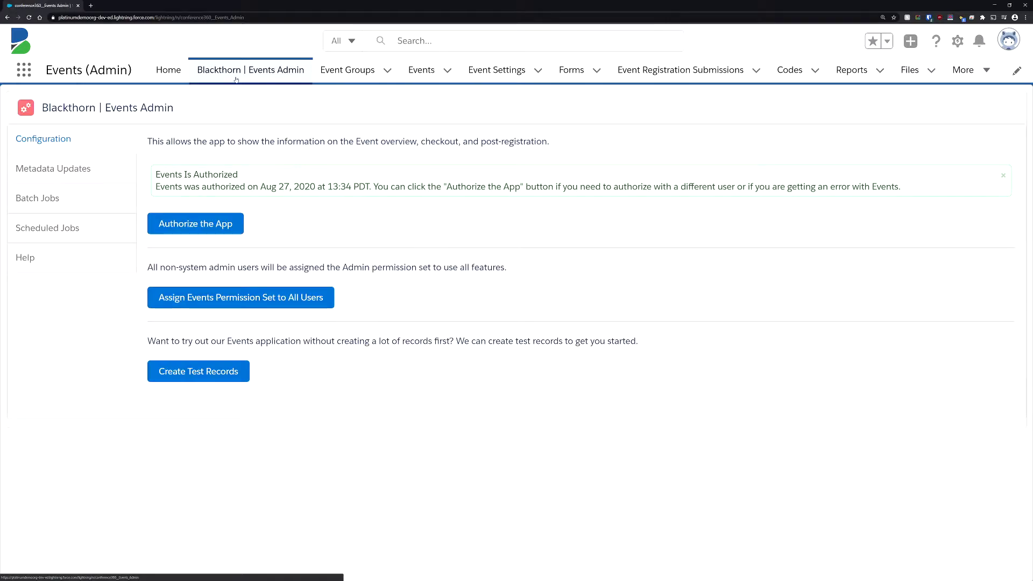
pyautogui.click(79, 172)
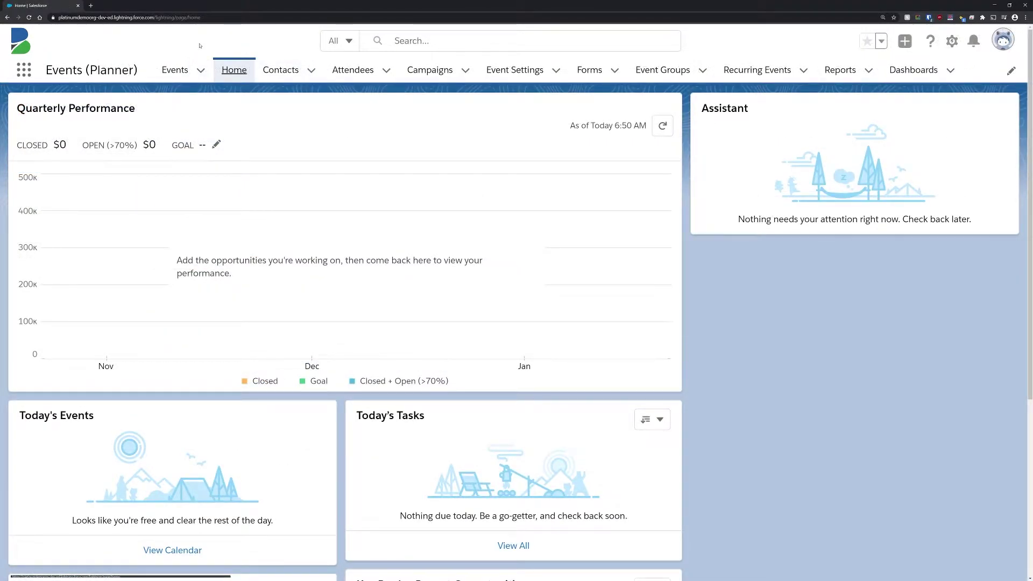
# Step: Open Jake's Demo Virtual Event from the Events list and show its Email Templates options
pyautogui.click(201, 72)
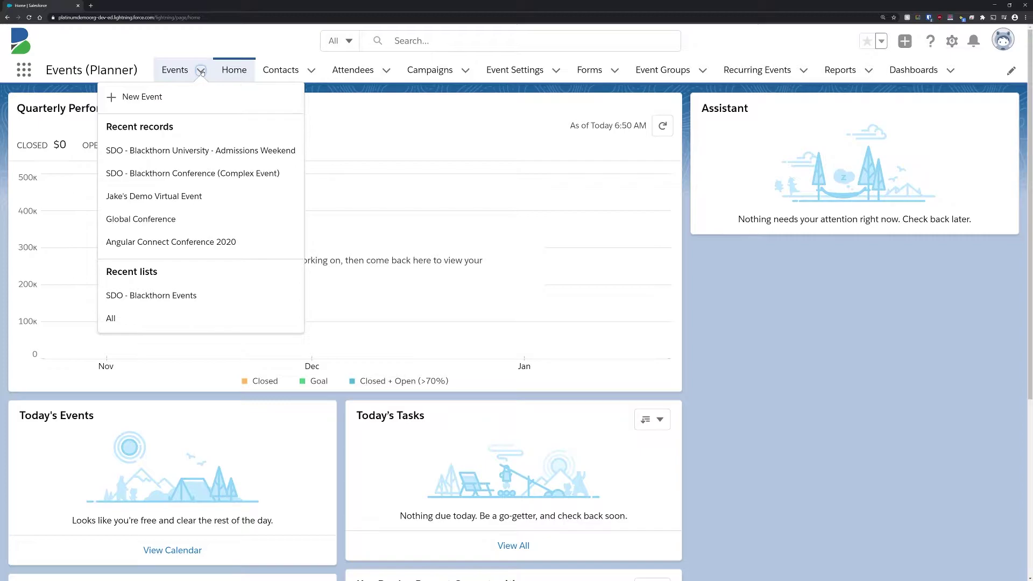
pyautogui.click(194, 196)
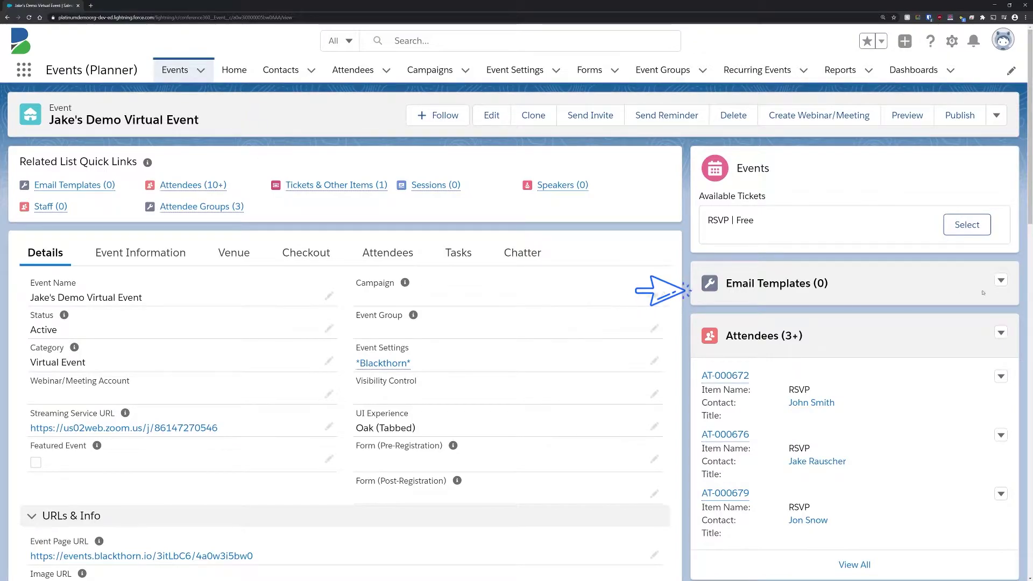
pyautogui.click(1001, 281)
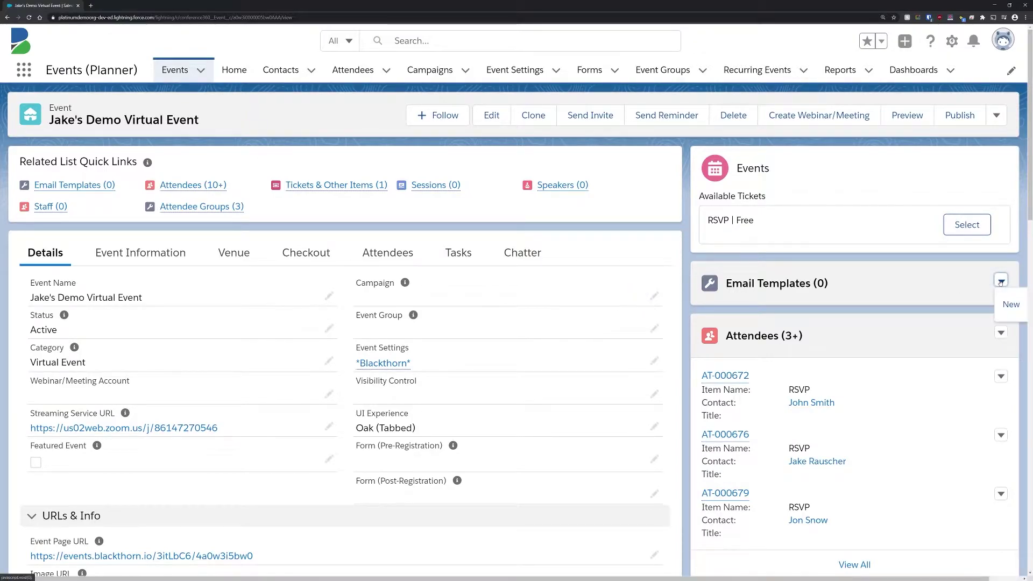
# Step: Start a new template from Standard Template | Invite Light, found by searching 'stan'
pyautogui.click(1009, 306)
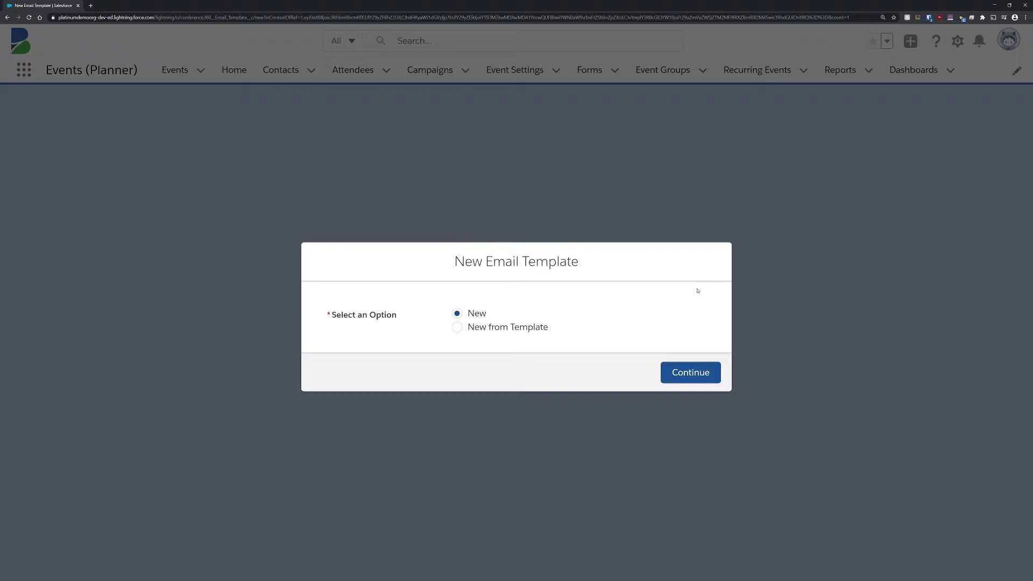
pyautogui.click(456, 327)
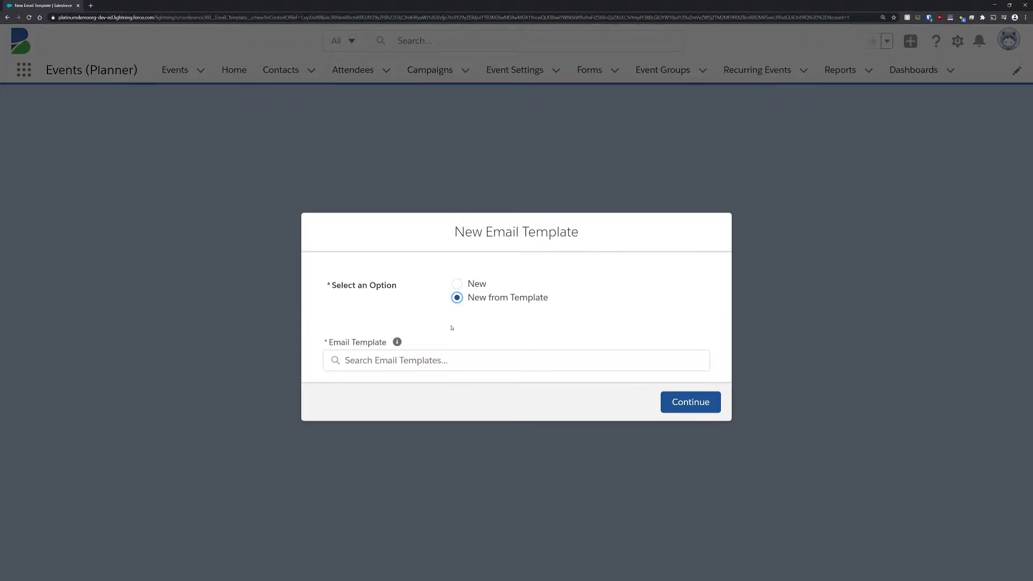
pyautogui.click(396, 360)
pyautogui.write('stan')
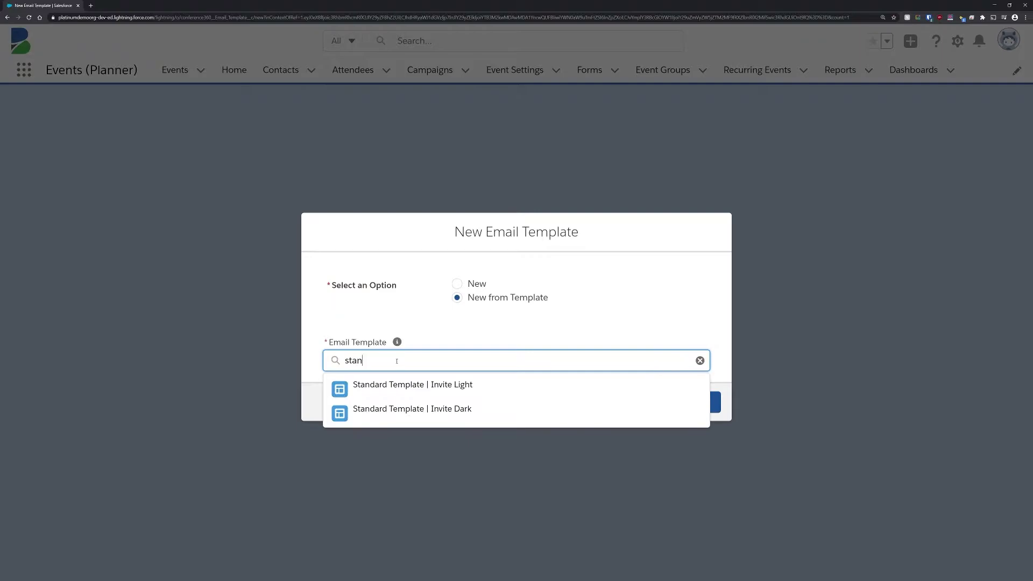
pyautogui.click(408, 387)
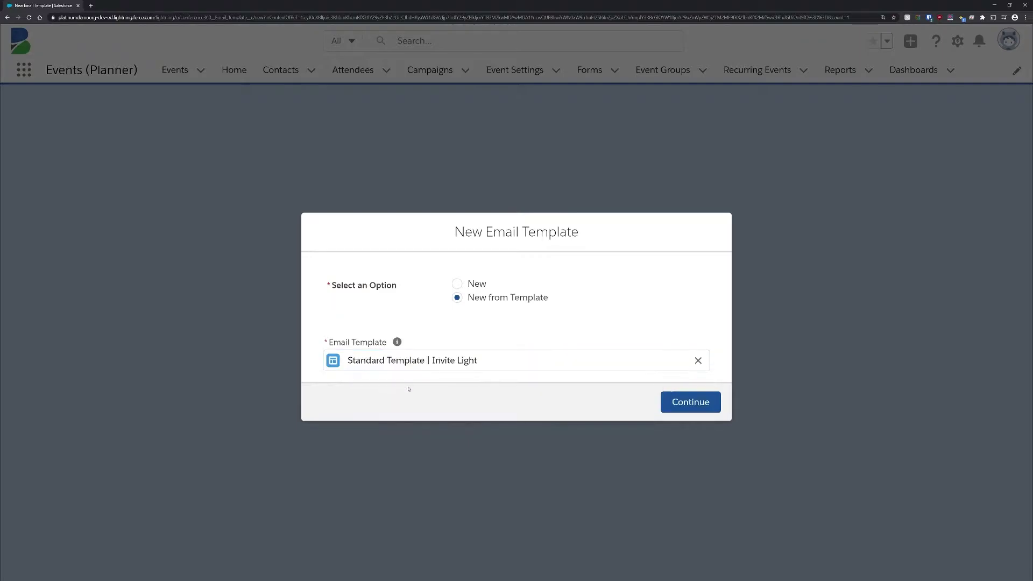
pyautogui.click(679, 403)
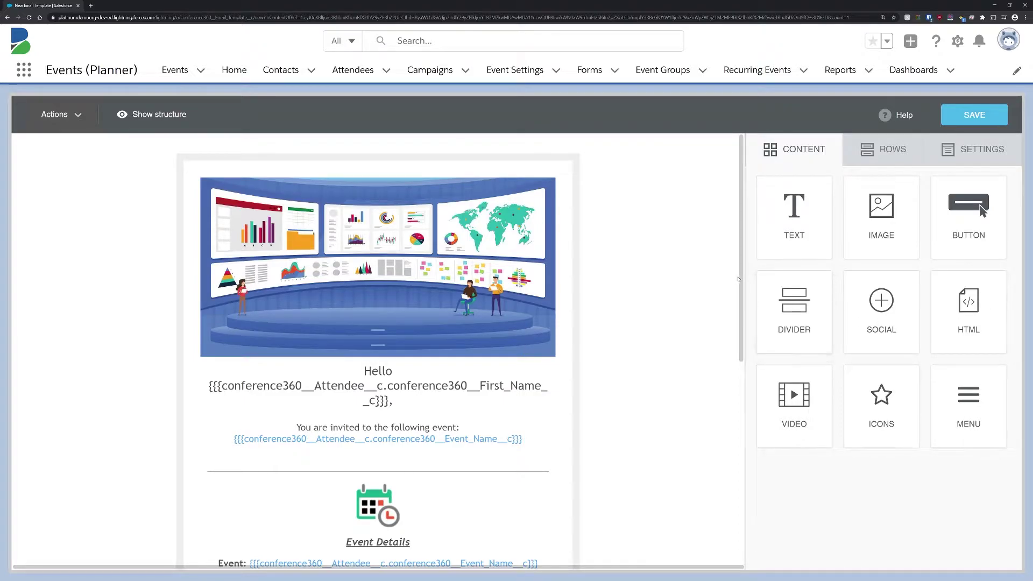
pyautogui.scroll(-1, 737, 293)
pyautogui.moveTo(736, 293)
pyautogui.mouseDown()
pyautogui.moveTo(726, 386)
pyautogui.moveTo(734, 453)
pyautogui.moveTo(754, 303)
pyautogui.mouseUp()
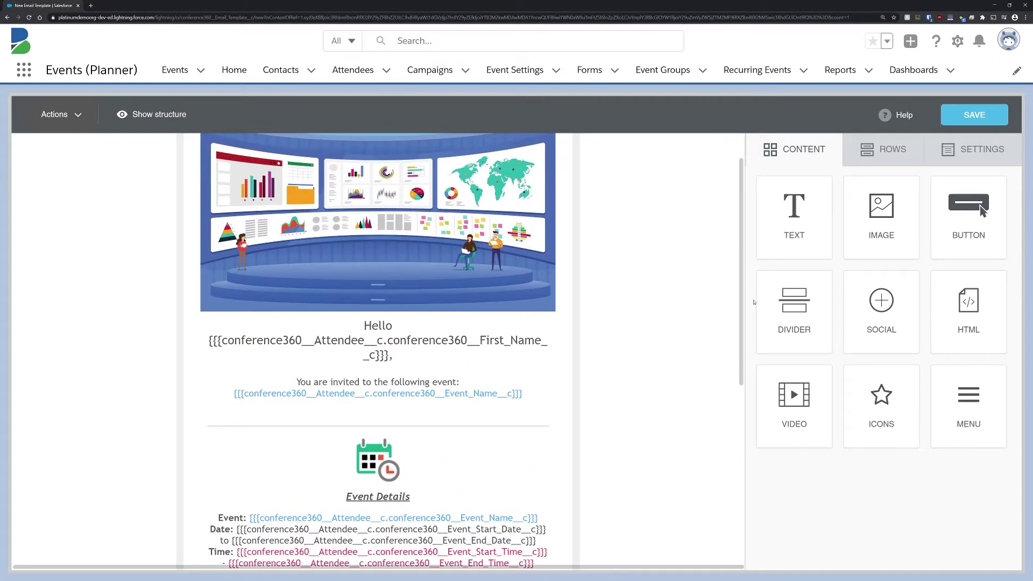
# Step: Drag a TEXT block from the Content panel to just below the invitation line
pyautogui.moveTo(797, 225)
pyautogui.mouseDown()
pyautogui.moveTo(626, 365)
pyautogui.moveTo(435, 418)
pyautogui.mouseUp()
pyautogui.click(435, 417)
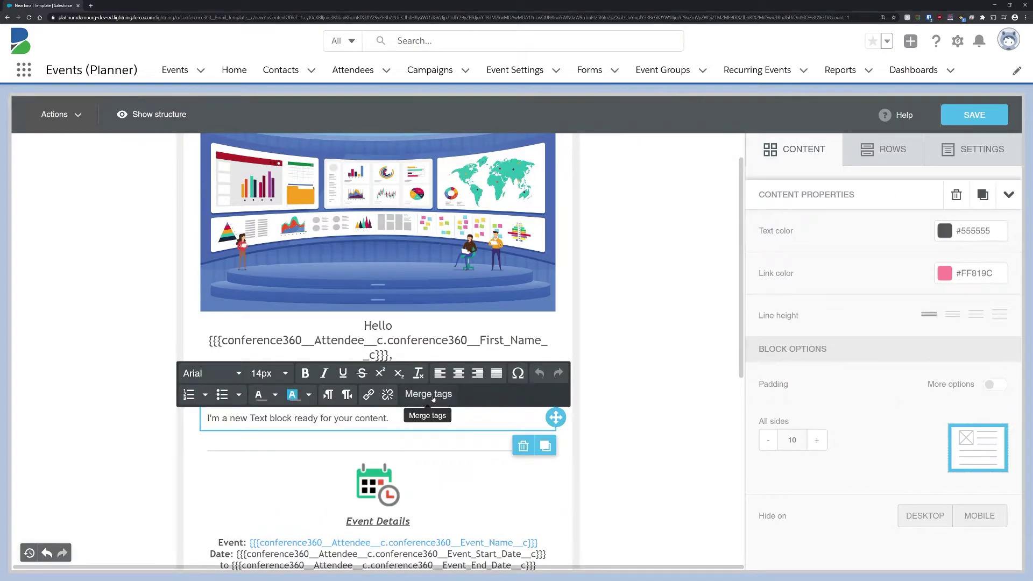
pyautogui.click(434, 397)
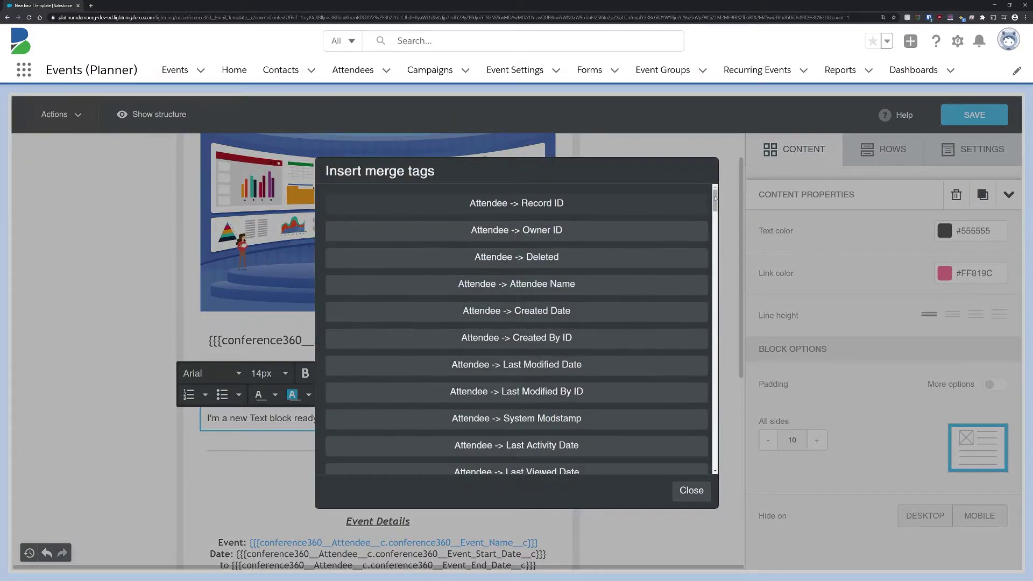
pyautogui.scroll(-1, 517, 323)
pyautogui.scroll(-2, 517, 329)
pyautogui.scroll(-2, 517, 329)
pyautogui.scroll(-2, 517, 329)
pyautogui.scroll(-1, 516, 329)
pyautogui.scroll(-2, 517, 329)
pyautogui.scroll(-1, 517, 329)
pyautogui.scroll(-1, 517, 329)
pyautogui.scroll(-2, 516, 329)
pyautogui.scroll(-2, 516, 329)
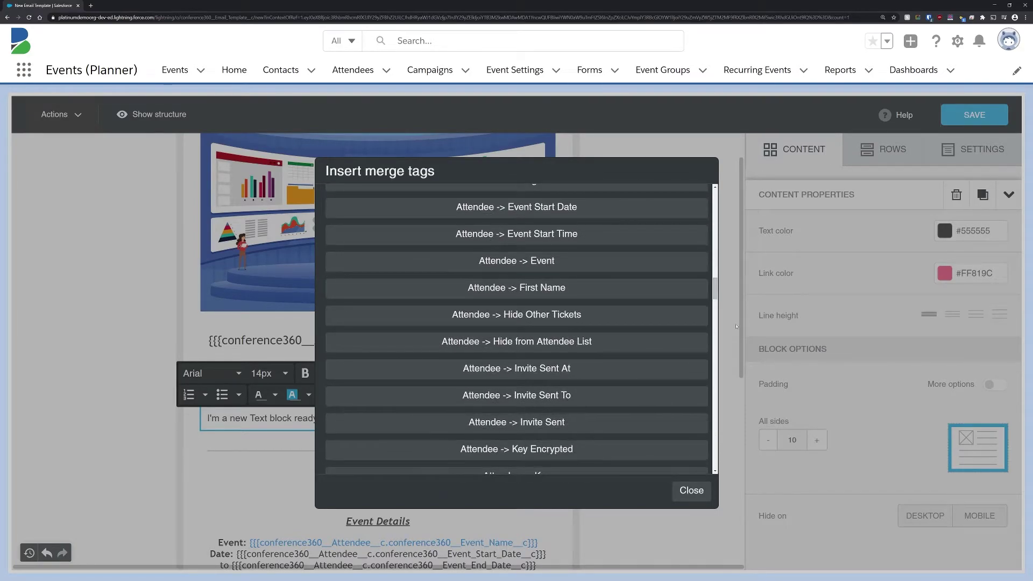
pyautogui.click(692, 489)
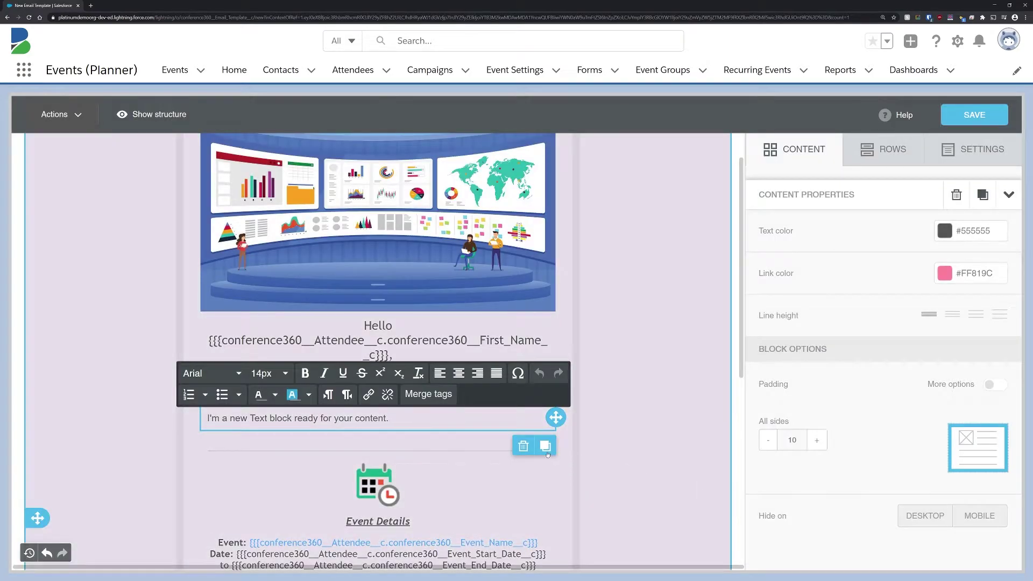
# Step: Delete the placeholder text block and add a social icons block below Thank You!
pyautogui.click(523, 445)
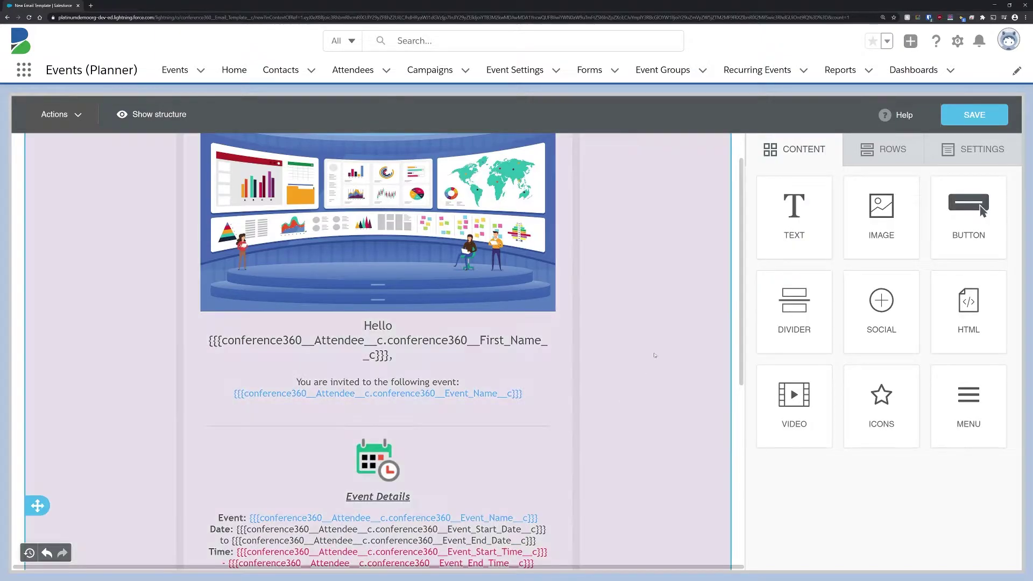
pyautogui.scroll(-3, 659, 346)
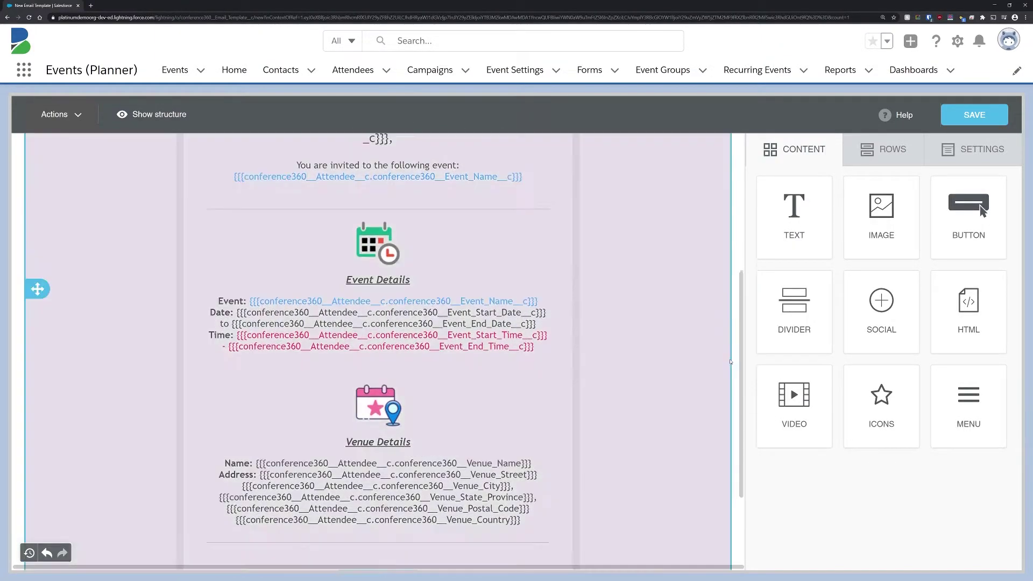
pyautogui.scroll(-2, 730, 363)
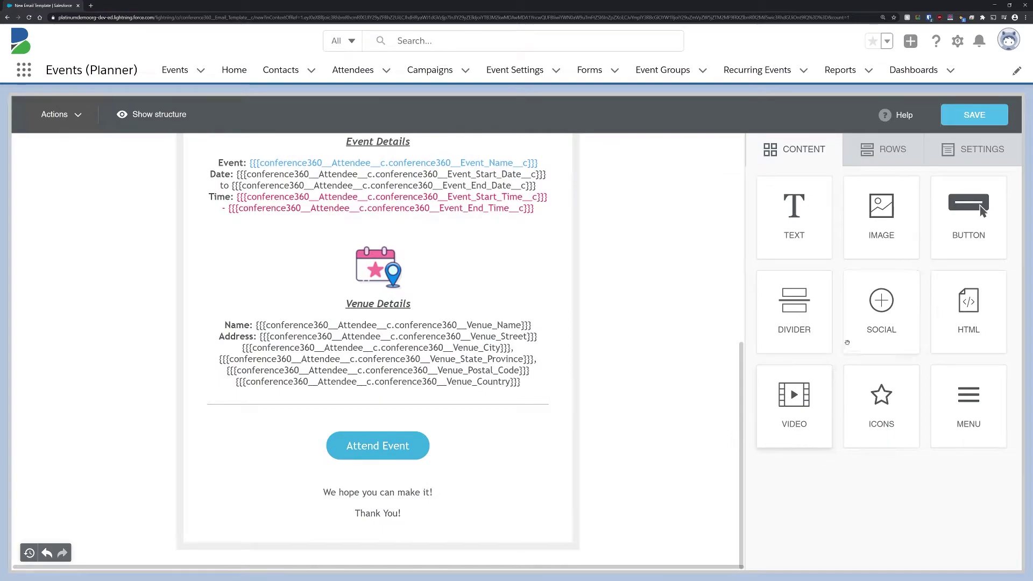
pyautogui.moveTo(851, 335); pyautogui.dragTo(386, 521)
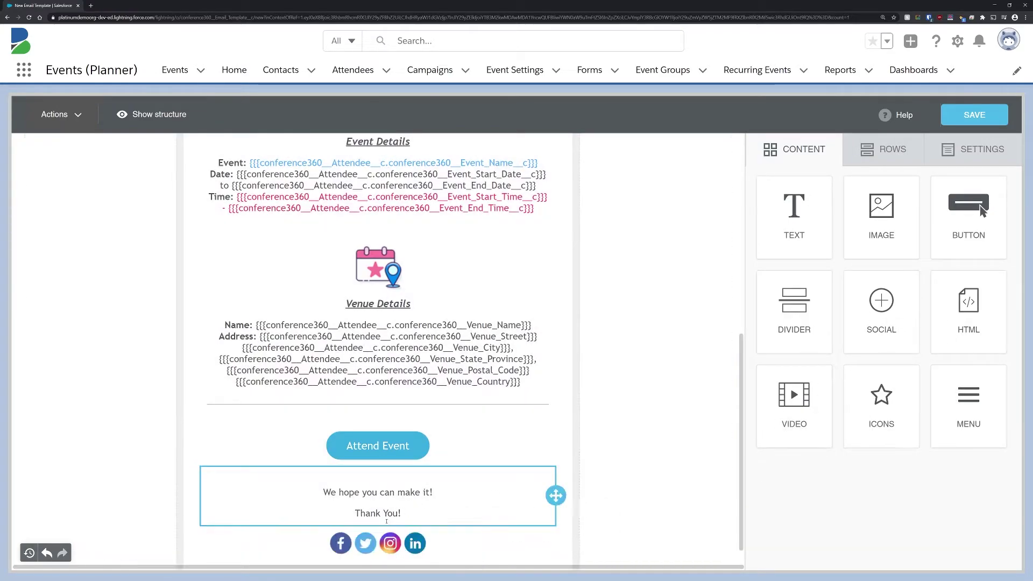
pyautogui.click(457, 552)
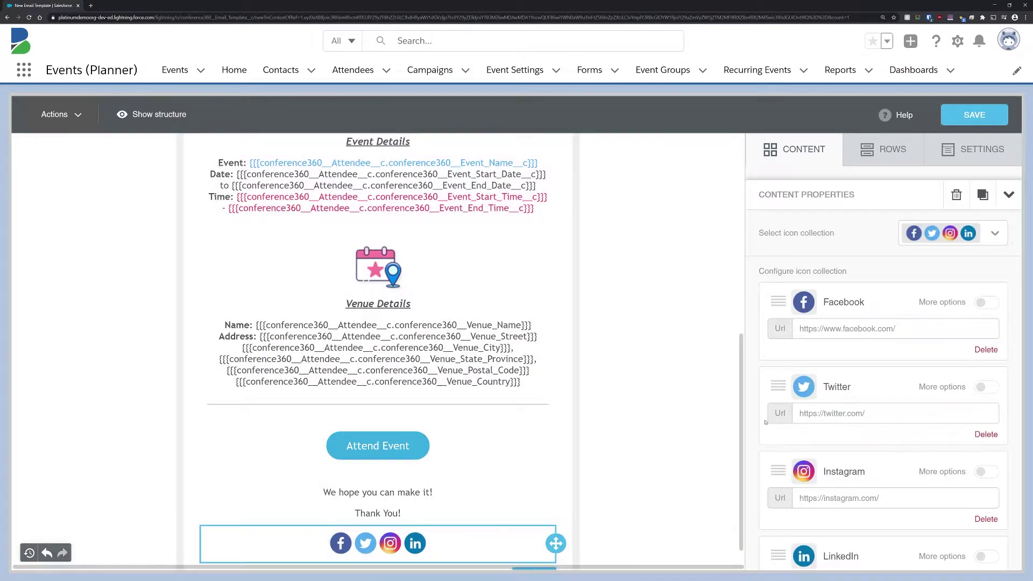
pyautogui.scroll(-1, 987, 266)
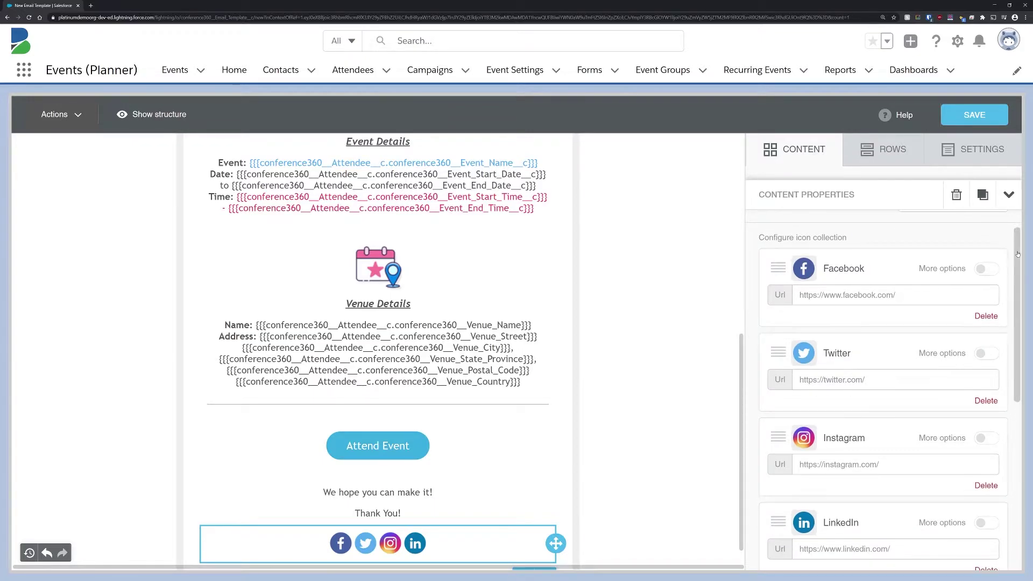
pyautogui.moveTo(1018, 254); pyautogui.dragTo(1019, 273)
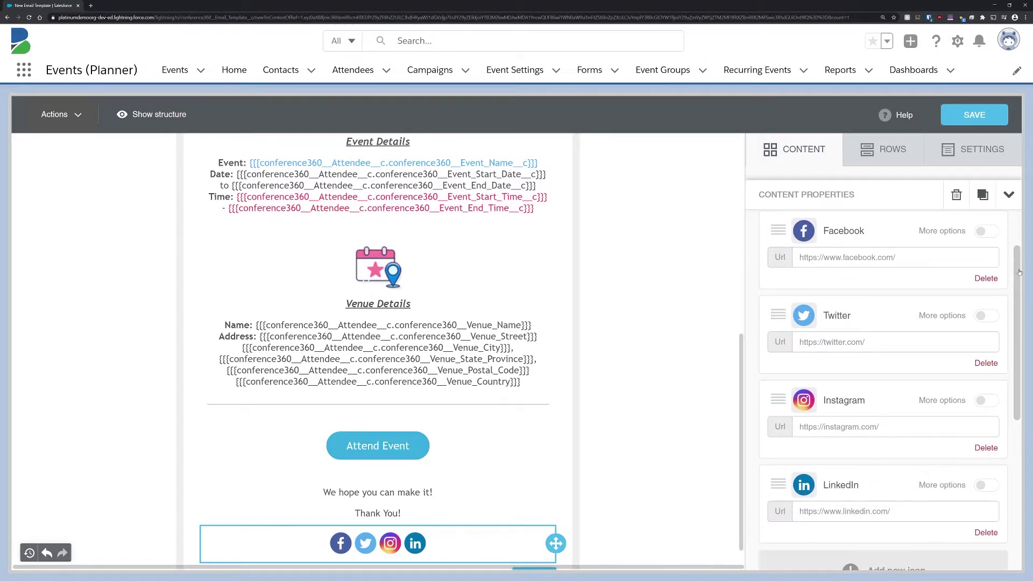
pyautogui.click(957, 195)
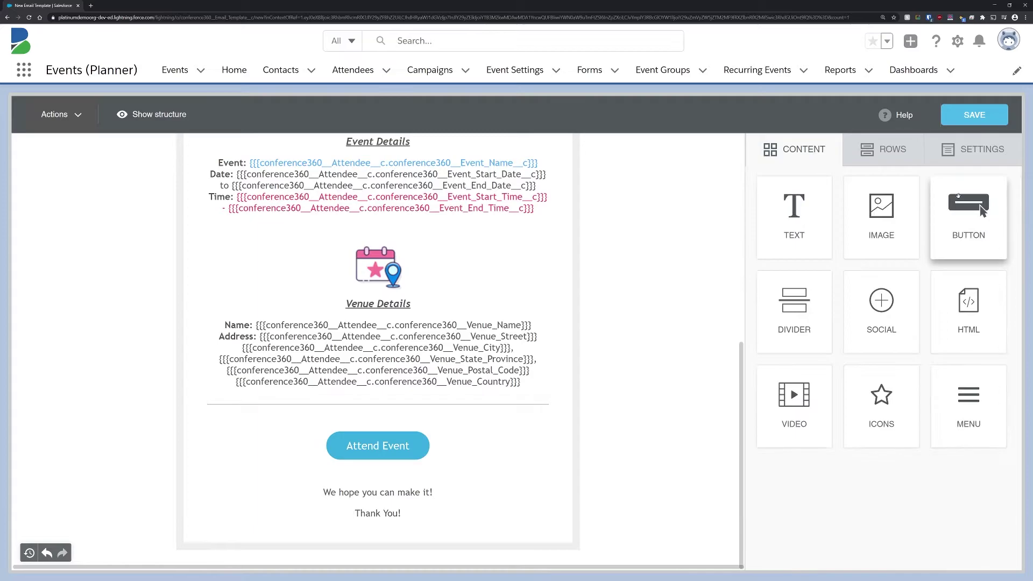
pyautogui.moveTo(743, 360); pyautogui.dragTo(749, 231)
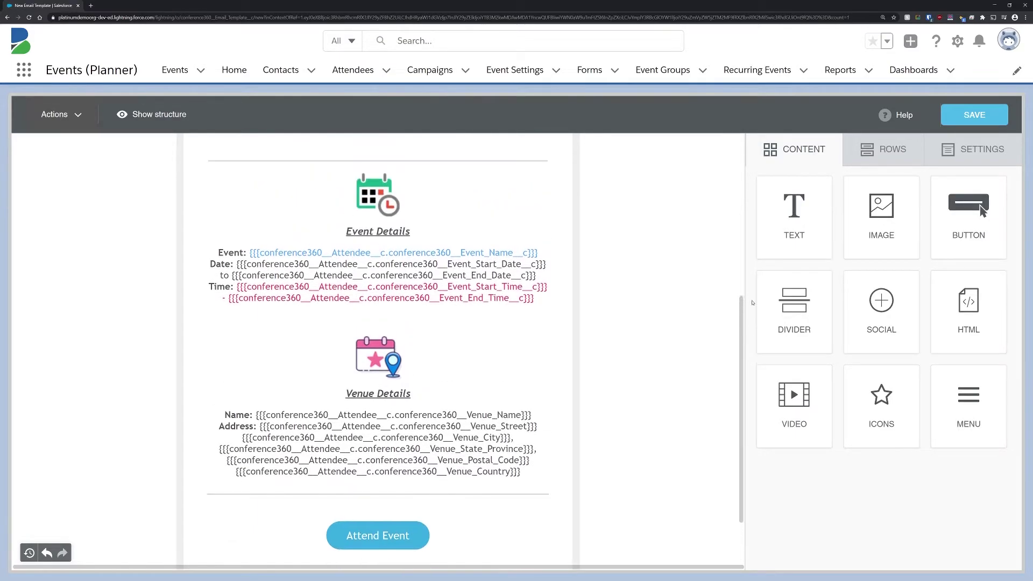
pyautogui.moveTo(771, 295)
pyautogui.mouseDown()
pyautogui.moveTo(495, 300)
pyautogui.moveTo(438, 314)
pyautogui.mouseUp()
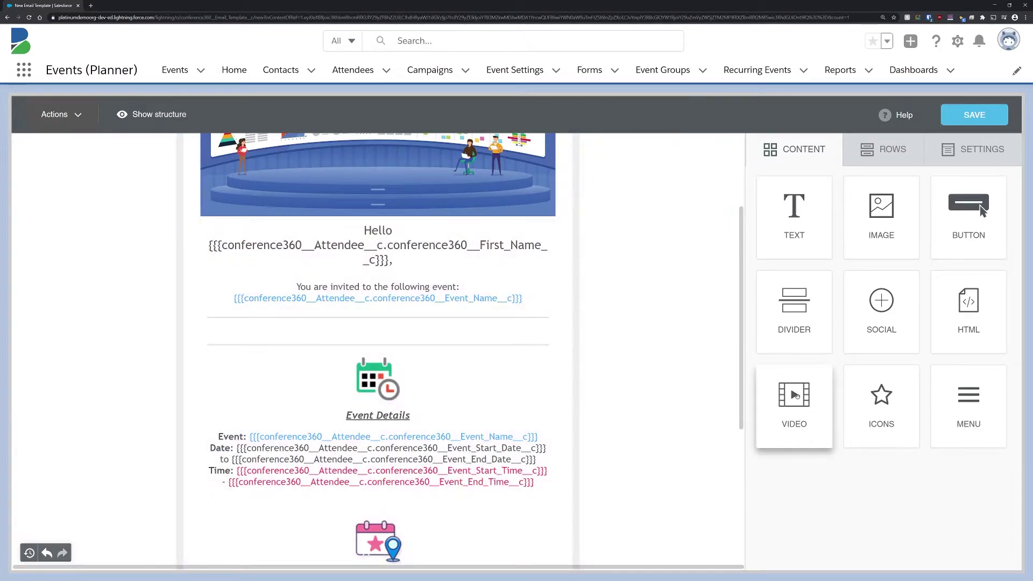
pyautogui.moveTo(794, 400); pyautogui.dragTo(402, 331)
pyautogui.click(380, 425)
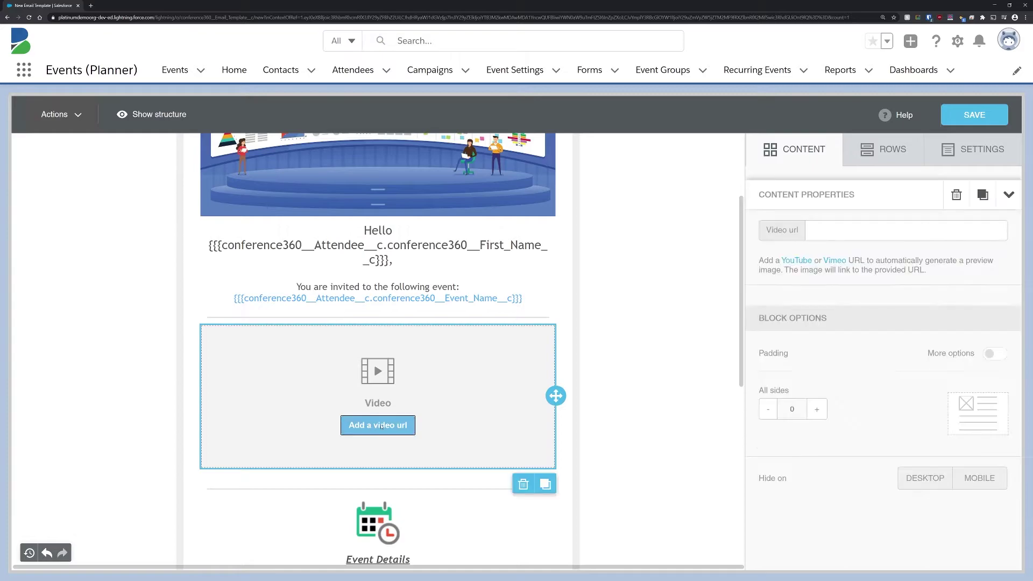
pyautogui.click(832, 231)
pyautogui.hotkey('ctrl', 'v')
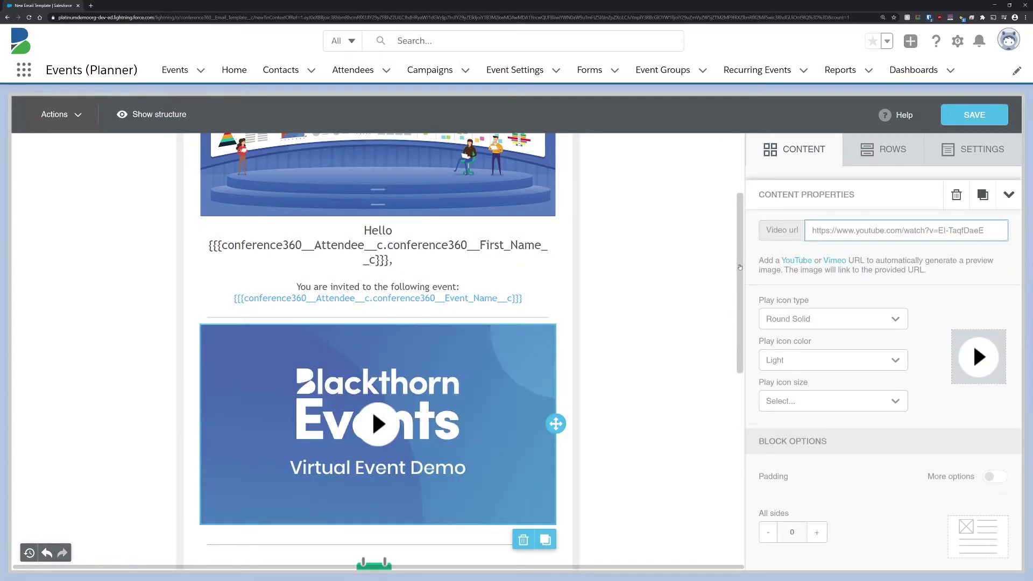
pyautogui.scroll(-2, 738, 297)
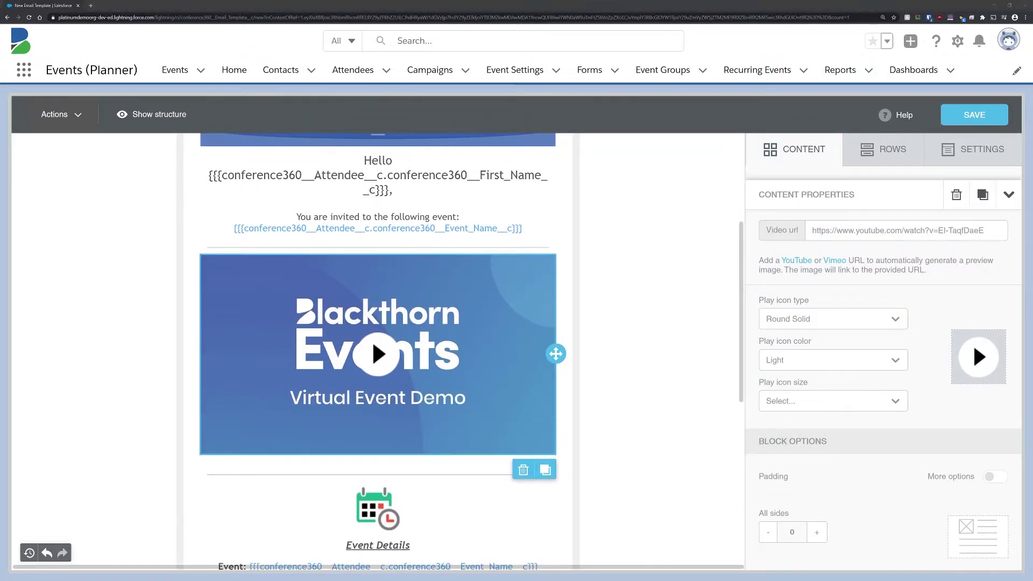
# Step: Delete the video block, try and remove an HTML block, and browse the Rows and Settings tabs
pyautogui.click(955, 194)
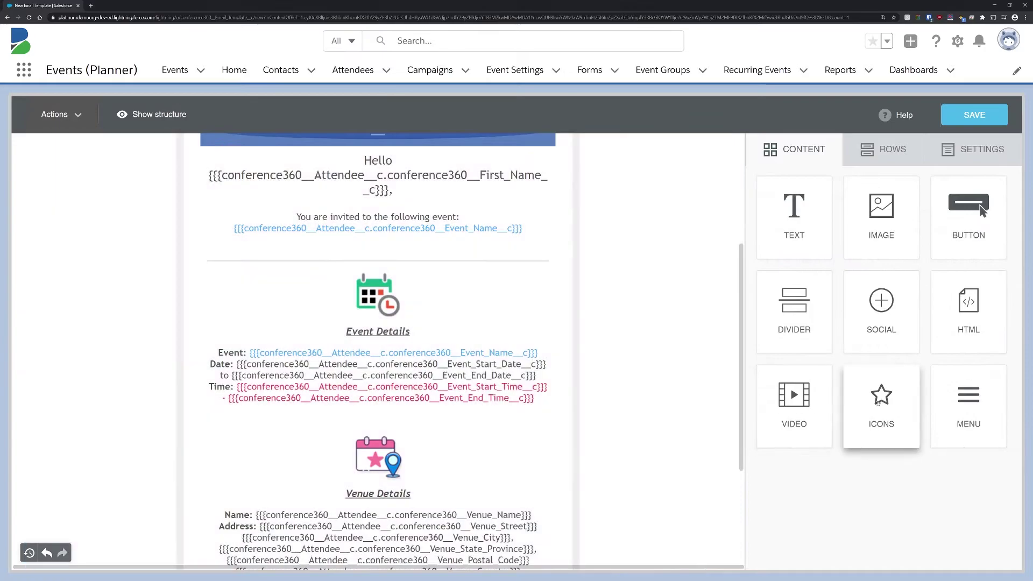
pyautogui.moveTo(953, 317); pyautogui.dragTo(436, 295)
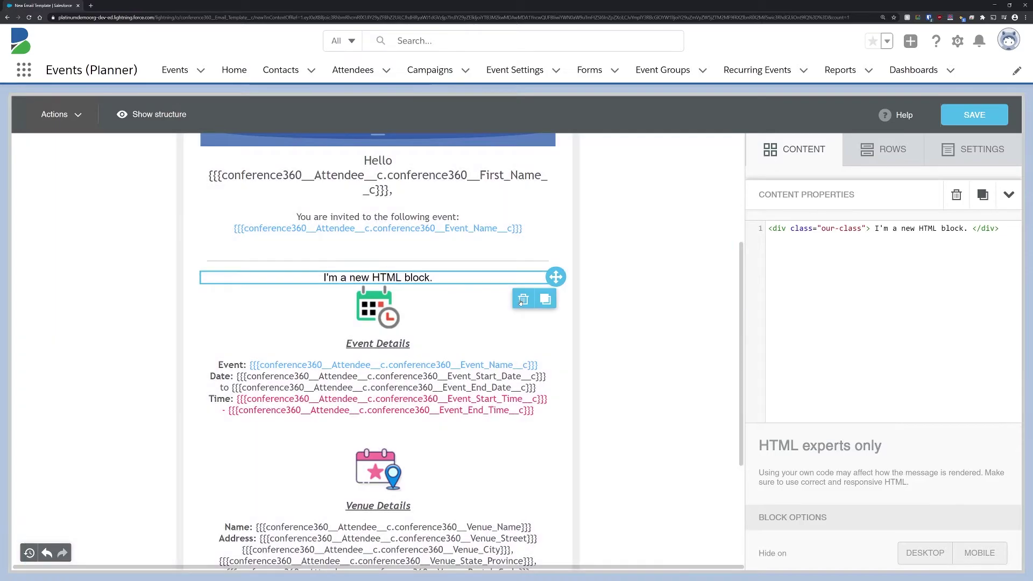
pyautogui.click(956, 195)
pyautogui.click(888, 152)
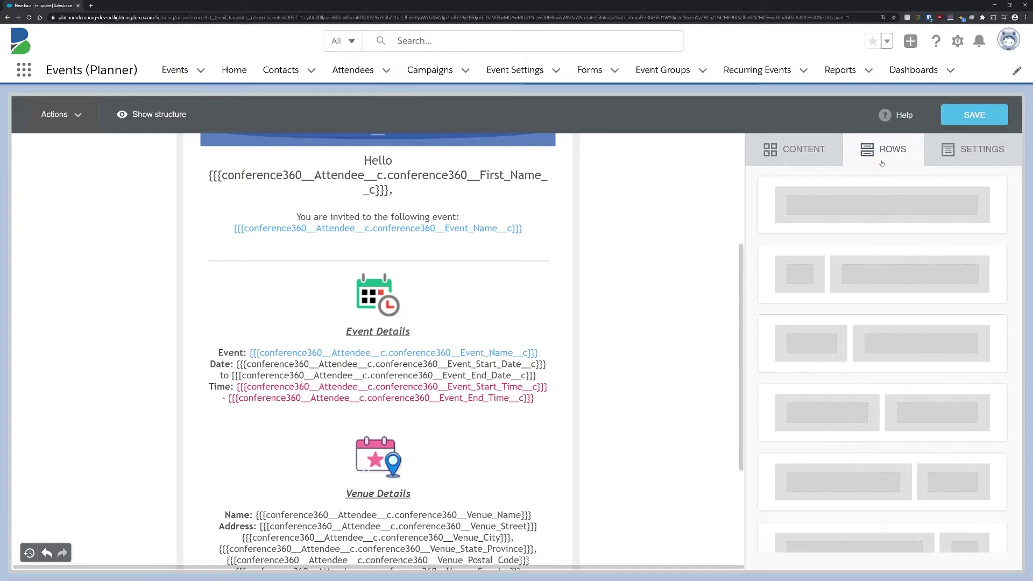
pyautogui.click(971, 153)
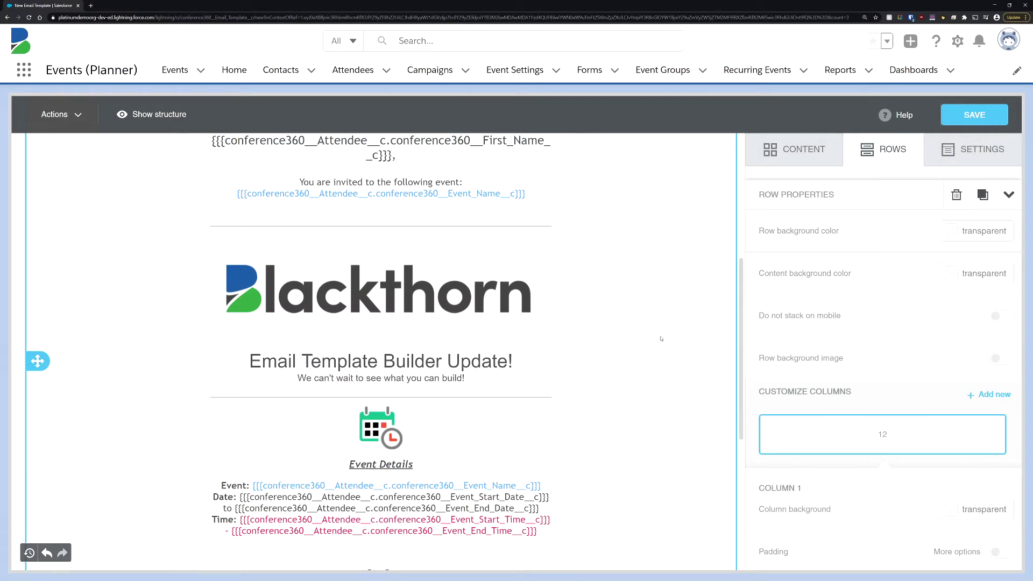
# Step: Name the template 'Demo Template' with subject 'Our Upcoming Event!' and save it
pyautogui.click(966, 121)
pyautogui.click(444, 304)
pyautogui.write('Demo Template')
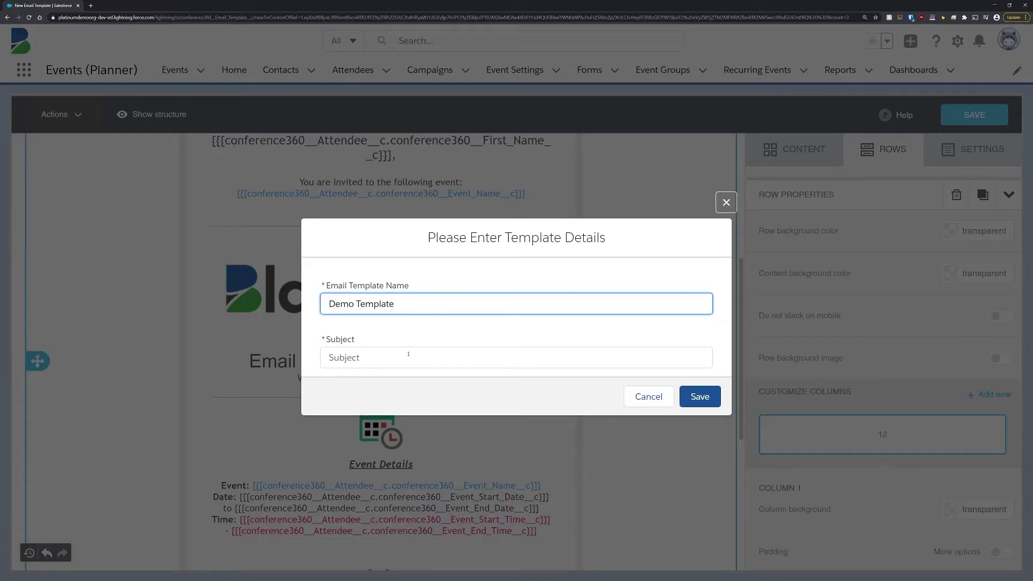
pyautogui.click(407, 356)
pyautogui.write('Our Upcoming Event!')
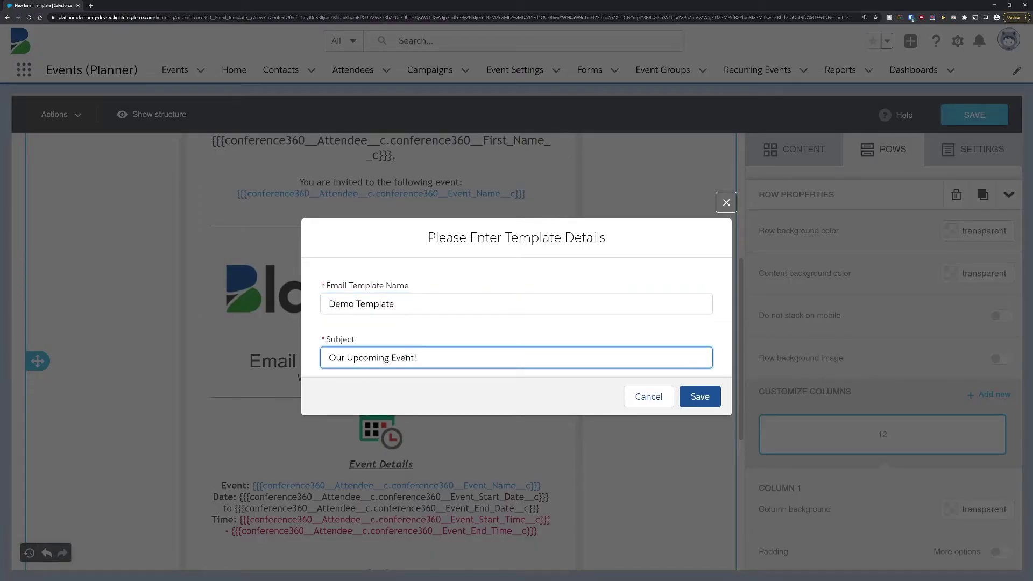
pyautogui.click(683, 396)
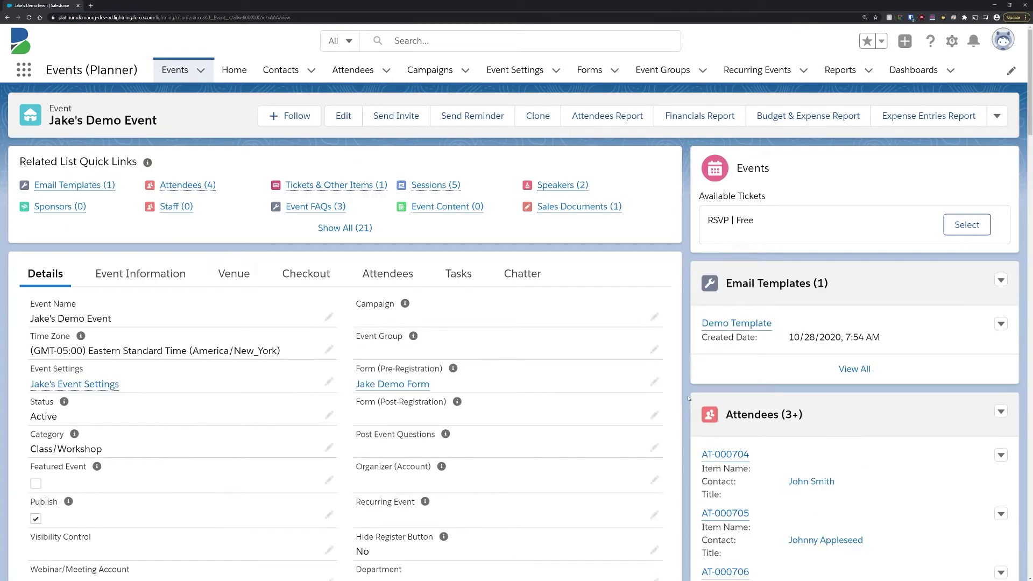
# Step: Start a Send Email from the event record using Demo Template
pyautogui.click(996, 115)
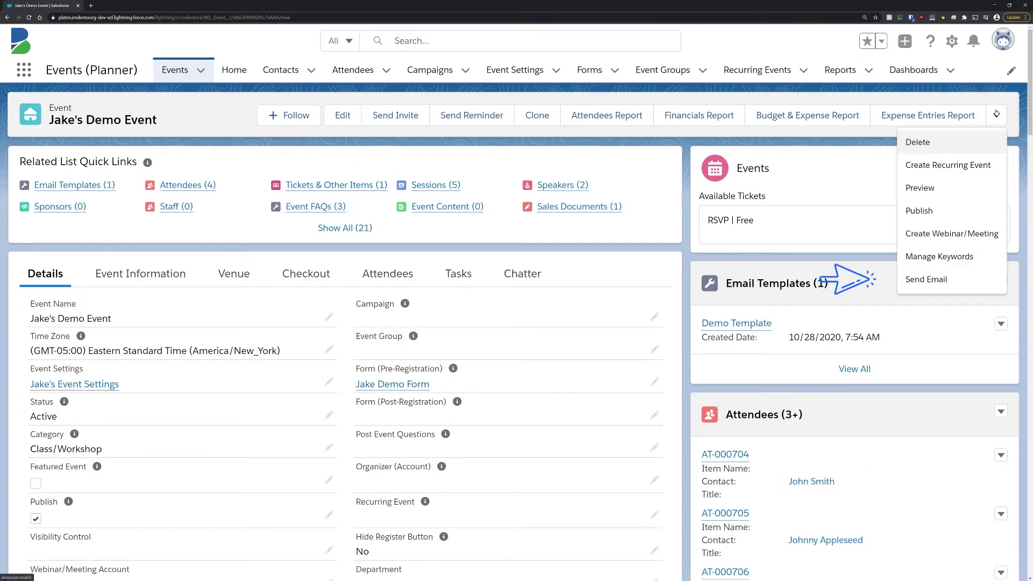
pyautogui.click(937, 279)
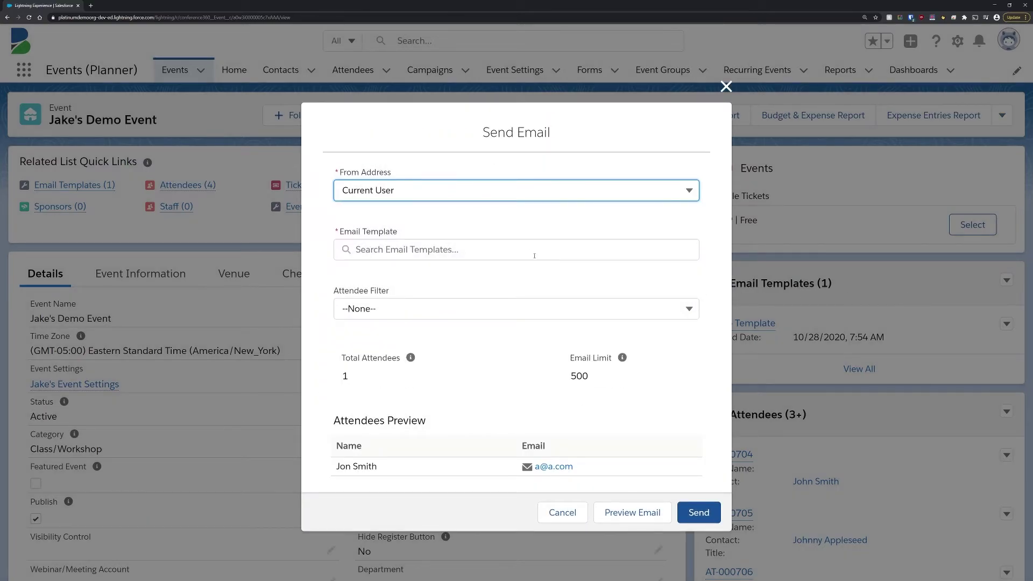
pyautogui.click(535, 256)
pyautogui.write('de')
pyautogui.click(431, 278)
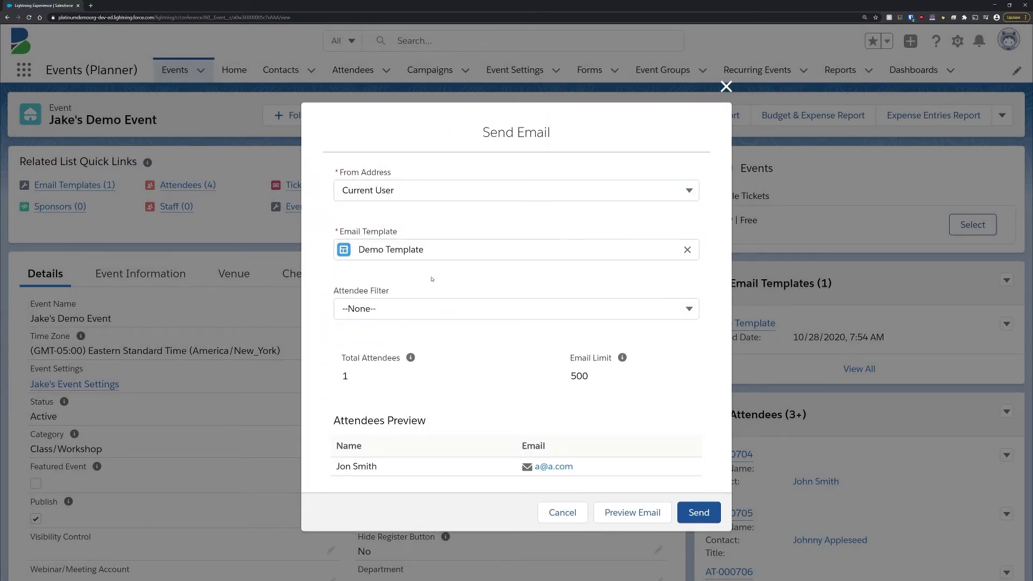
# Step: Review the Registration Status options in the Attendee Filter
pyautogui.click(451, 308)
pyautogui.click(440, 361)
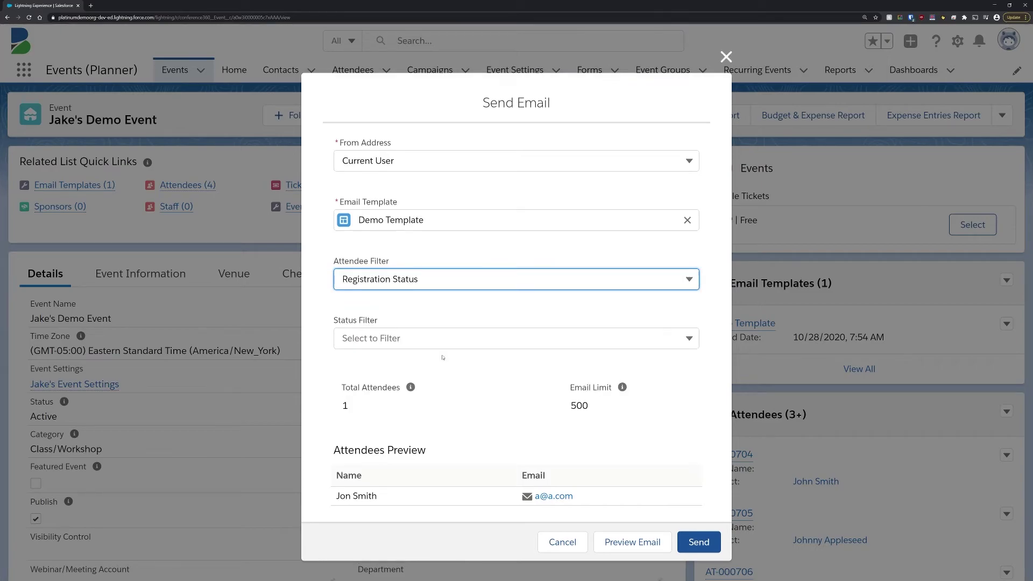
pyautogui.click(469, 341)
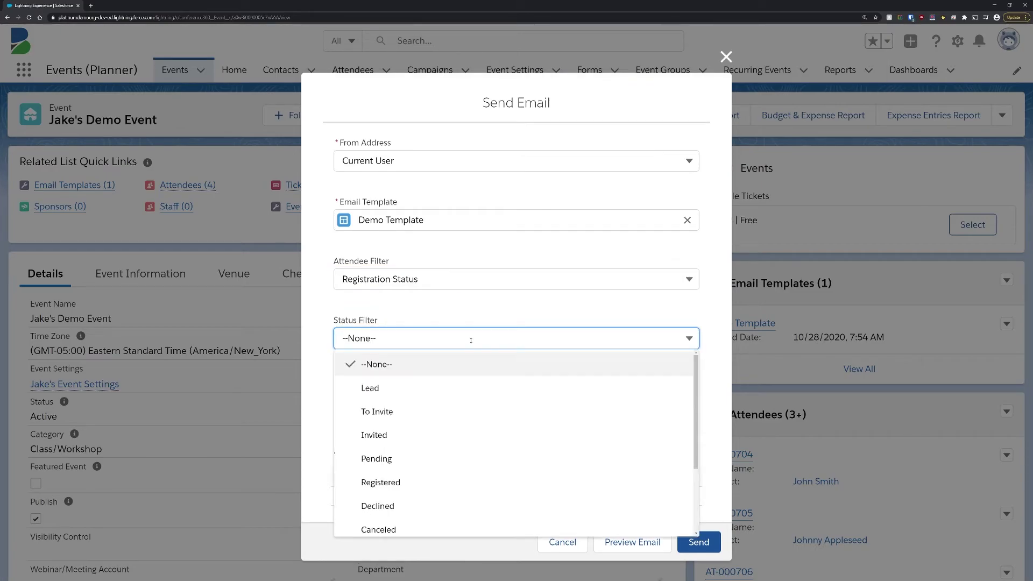
pyautogui.click(471, 340)
# Step: Review the Attendee Status options without filtering, then preview the email and close the preview
pyautogui.click(473, 279)
pyautogui.click(457, 352)
pyautogui.click(467, 336)
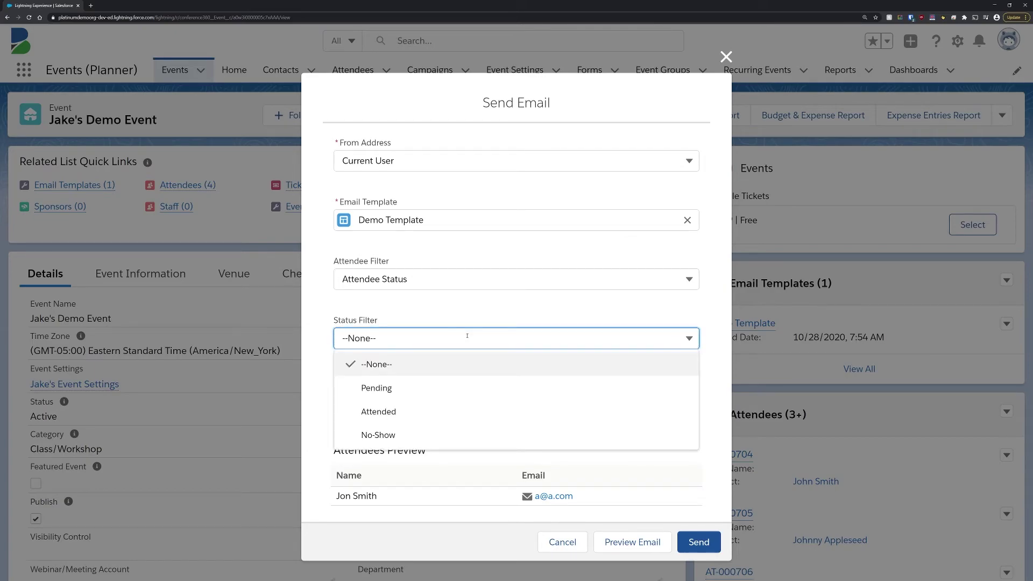
pyautogui.click(466, 336)
pyautogui.click(630, 542)
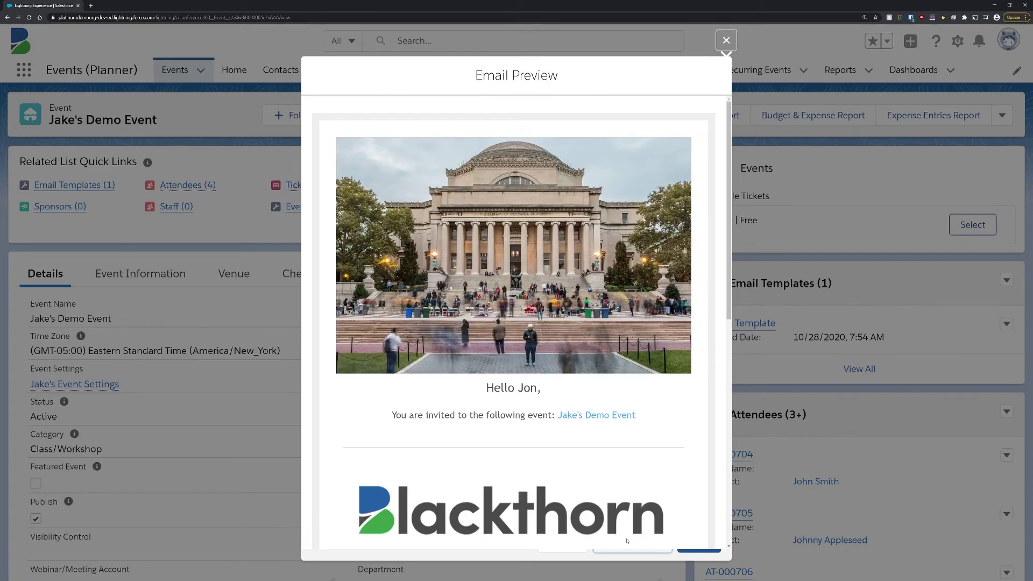
pyautogui.moveTo(726, 250)
pyautogui.mouseDown()
pyautogui.moveTo(724, 468)
pyautogui.moveTo(725, 251)
pyautogui.mouseUp()
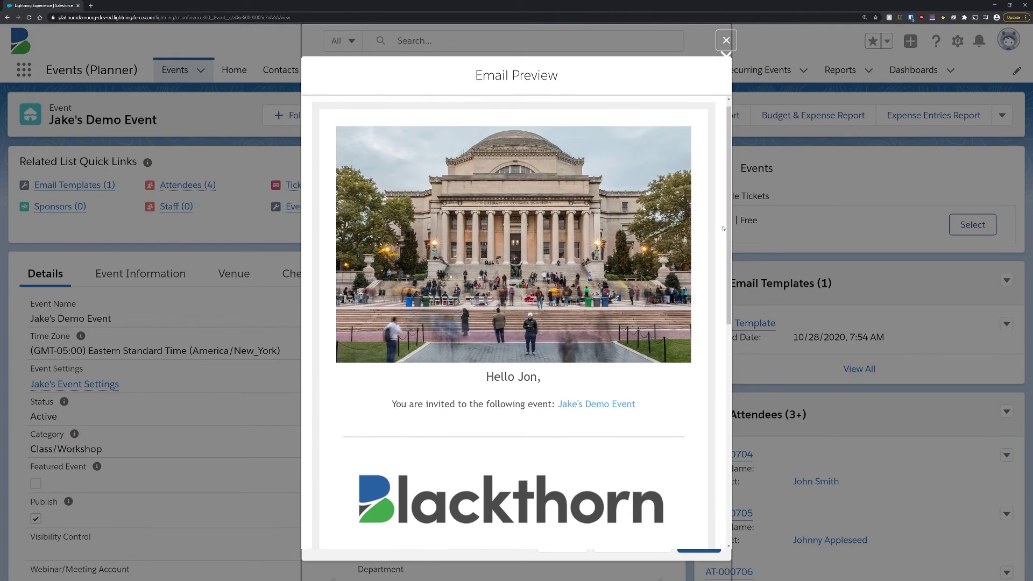
pyautogui.click(725, 41)
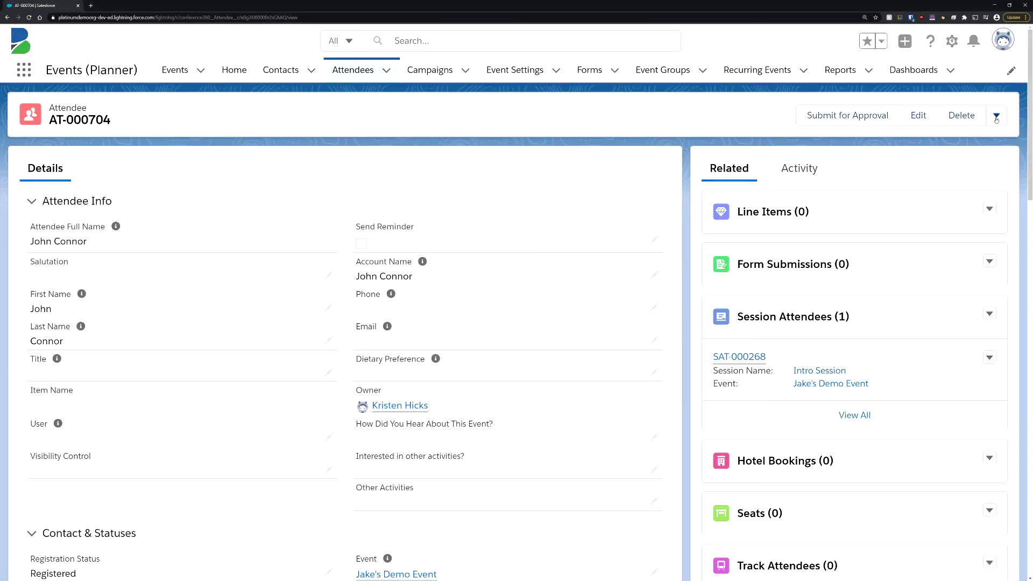
# Step: Start a Send Email from John Connor's attendee record and select Demo Template
pyautogui.click(996, 116)
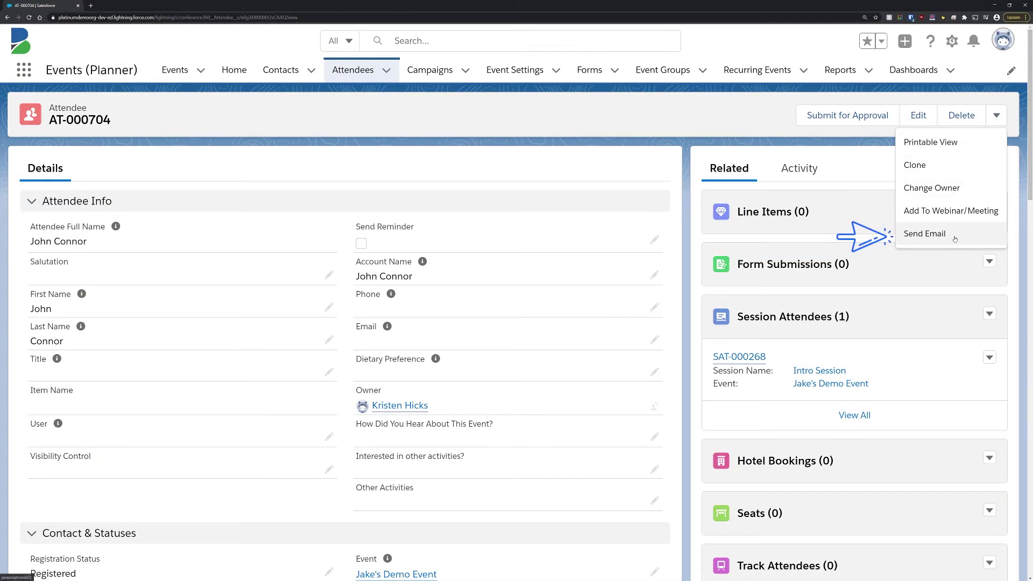
pyautogui.click(936, 234)
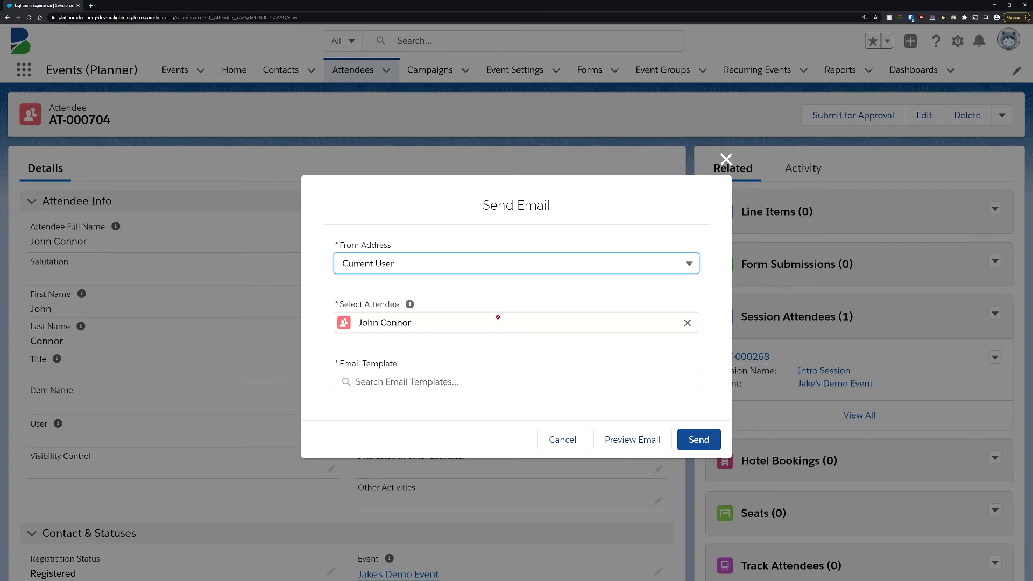
pyautogui.click(470, 381)
pyautogui.write('de')
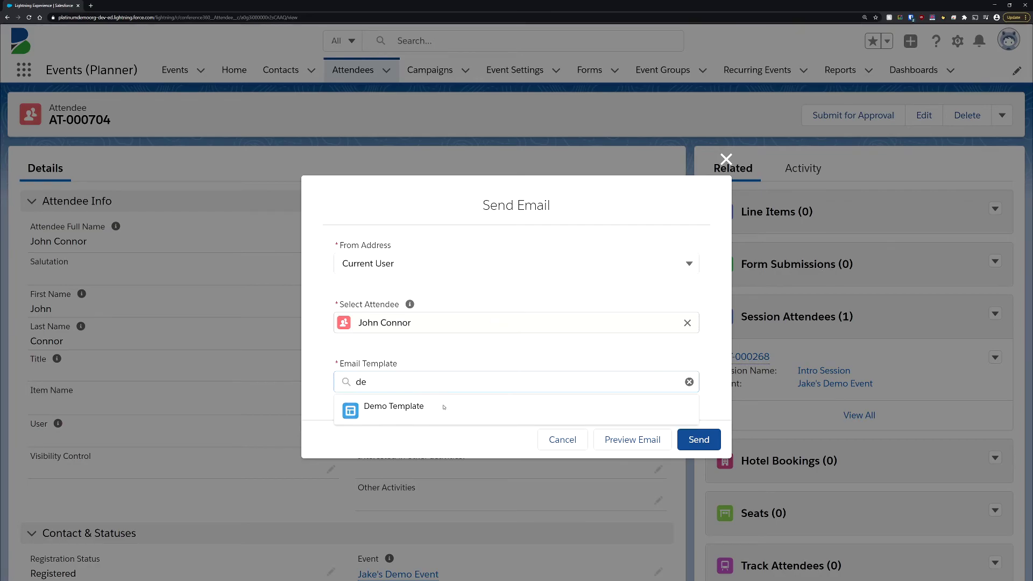
pyautogui.click(443, 407)
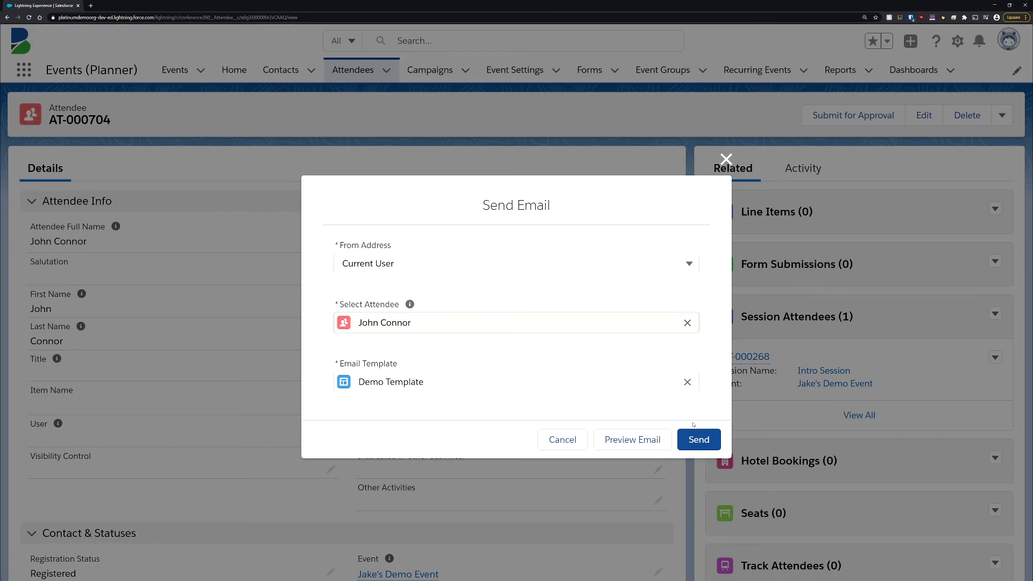